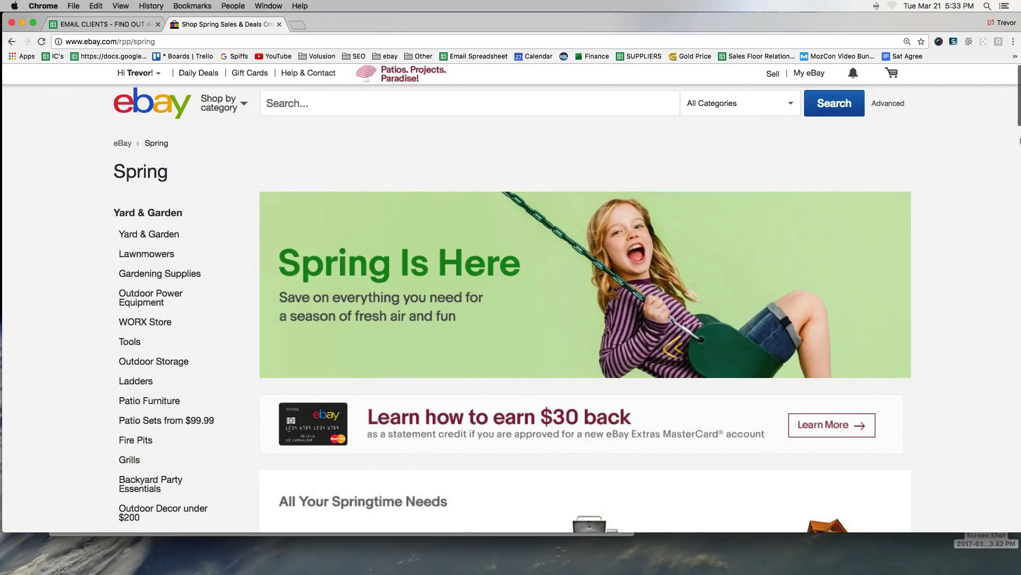
# Open the account settings of the signed-in eBay account
pyautogui.moveTo(175, 63)
pyautogui.mouseDown()
pyautogui.moveTo(114, 55)
pyautogui.moveTo(81, 82)
pyautogui.moveTo(139, 95)
pyautogui.moveTo(187, 91)
pyautogui.moveTo(192, 68)
pyautogui.mouseUp()
pyautogui.moveTo(169, 70)
pyautogui.mouseDown()
pyautogui.moveTo(154, 77)
pyautogui.moveTo(171, 74)
pyautogui.mouseUp()
pyautogui.click(160, 74)
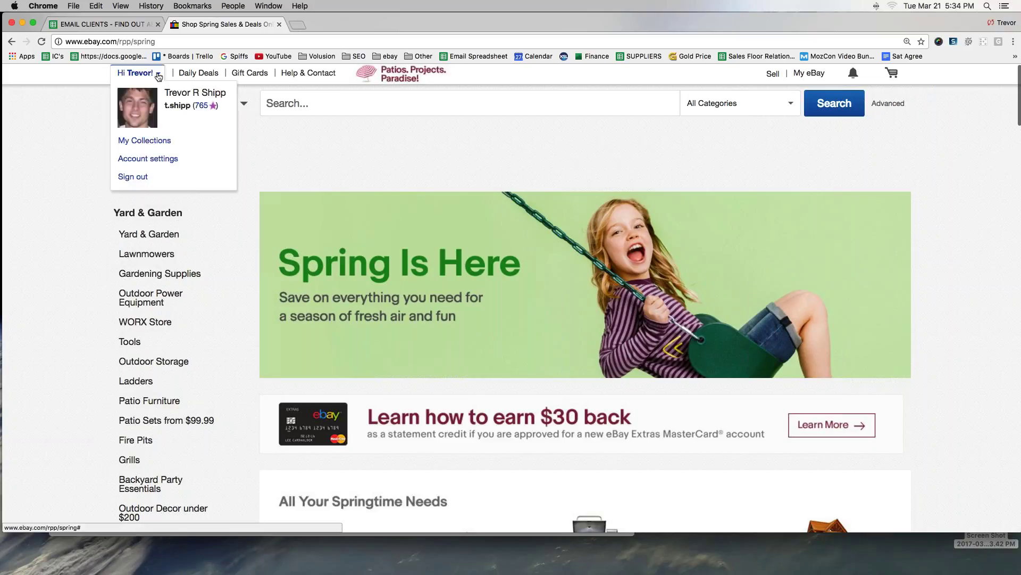
pyautogui.click(159, 77)
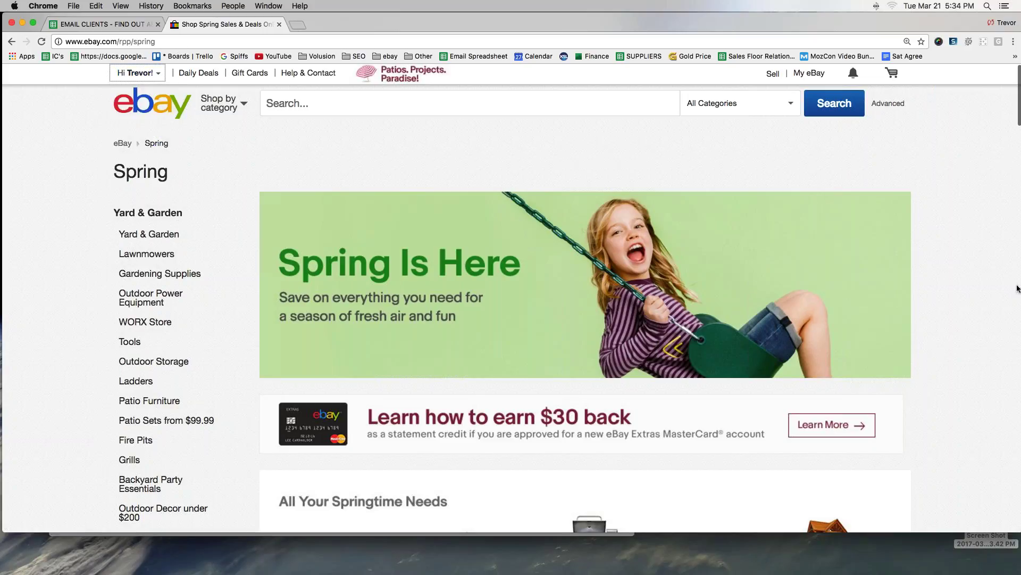
pyautogui.click(159, 77)
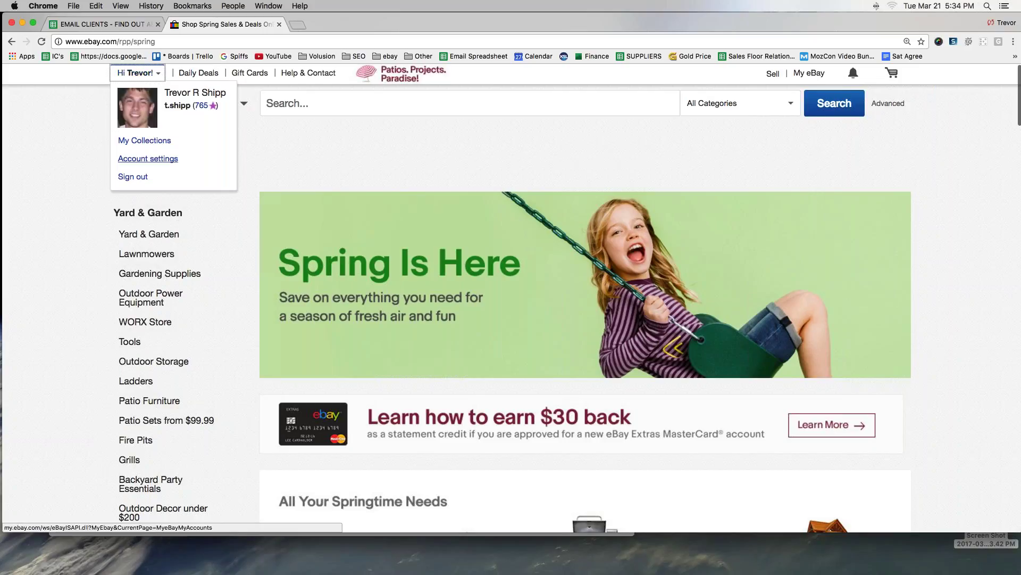
pyautogui.click(140, 163)
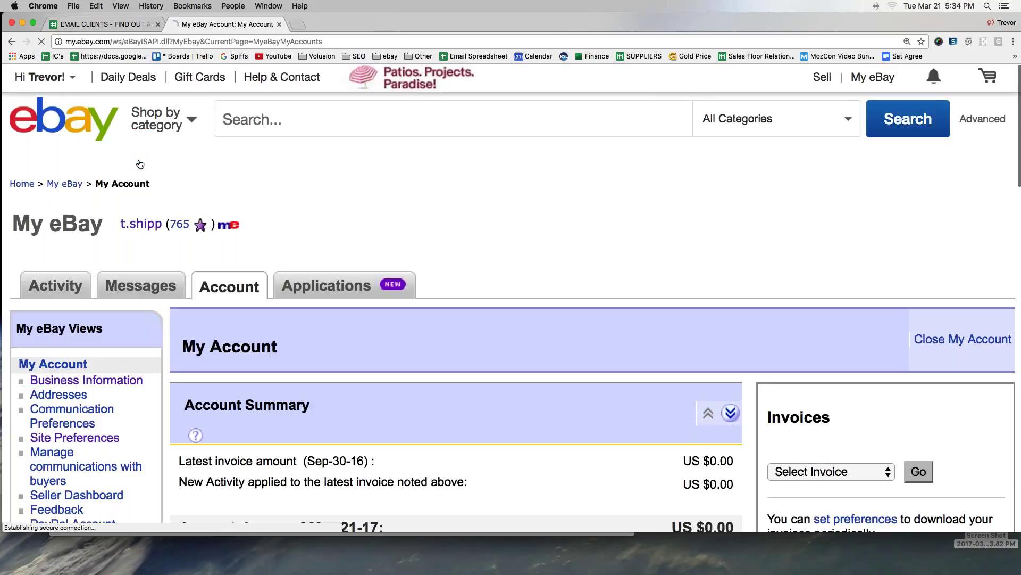
# Go to the Site Preferences page of the My eBay account
pyautogui.scroll(-1, 138, 164)
pyautogui.scroll(-4, 511, 298)
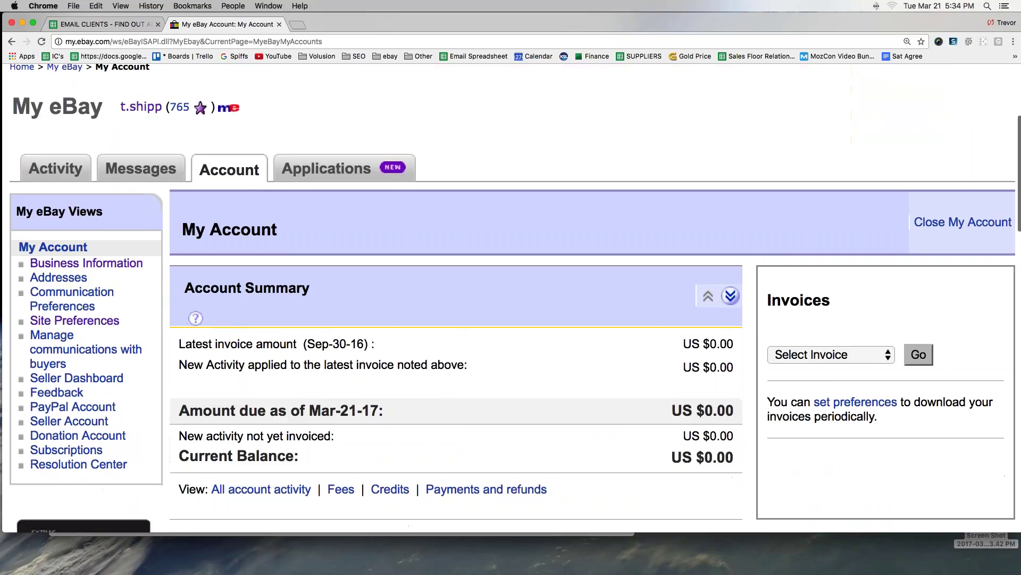
pyautogui.scroll(-1, 511, 298)
pyautogui.scroll(1, 510, 298)
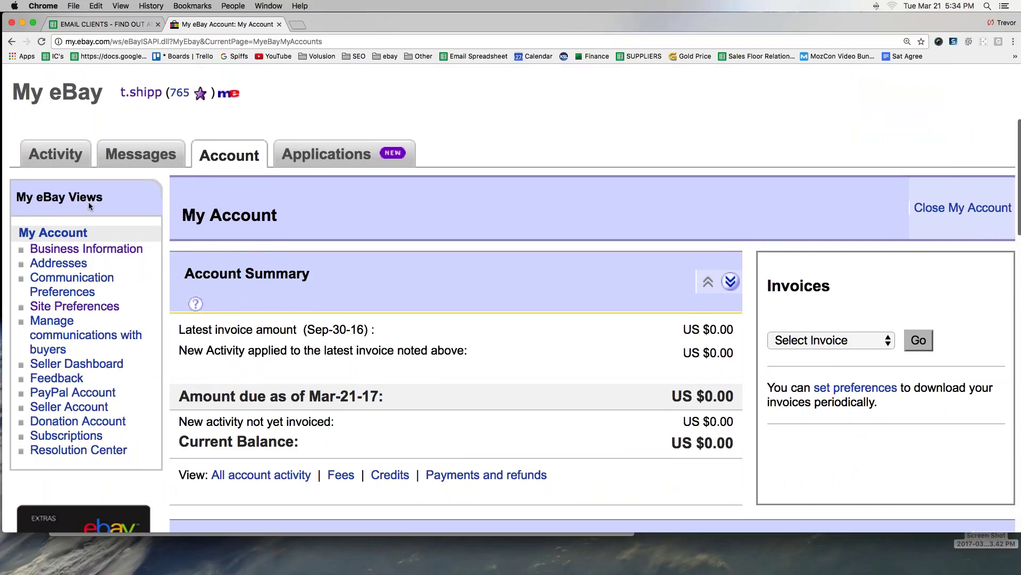
pyautogui.moveTo(7, 173)
pyautogui.mouseDown()
pyautogui.moveTo(173, 214)
pyautogui.moveTo(154, 483)
pyautogui.moveTo(24, 479)
pyautogui.moveTo(5, 412)
pyautogui.moveTo(12, 156)
pyautogui.mouseUp()
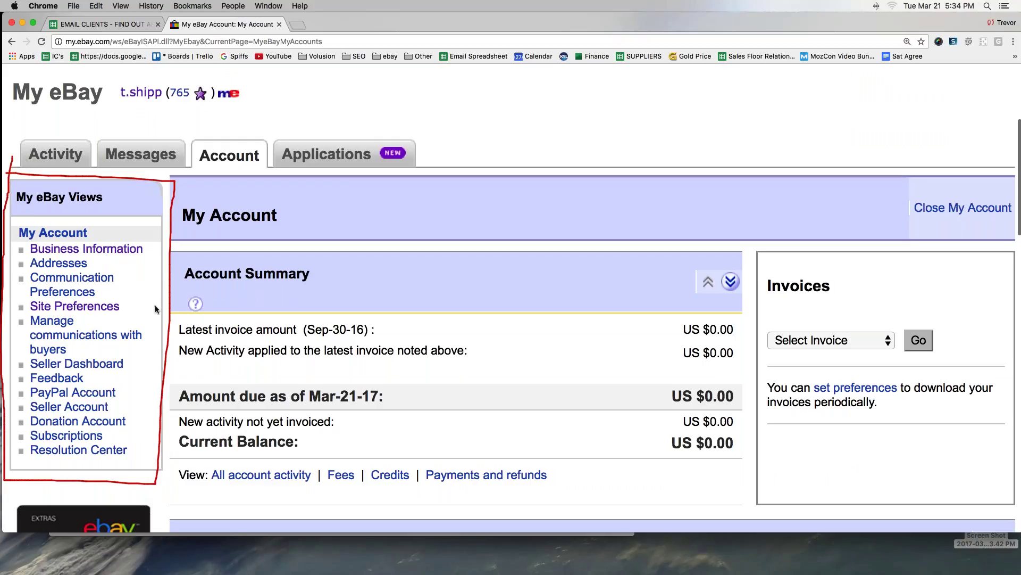
pyautogui.moveTo(155, 305)
pyautogui.mouseDown()
pyautogui.moveTo(44, 296)
pyautogui.moveTo(11, 305)
pyautogui.moveTo(21, 318)
pyautogui.moveTo(133, 319)
pyautogui.moveTo(183, 282)
pyautogui.mouseUp()
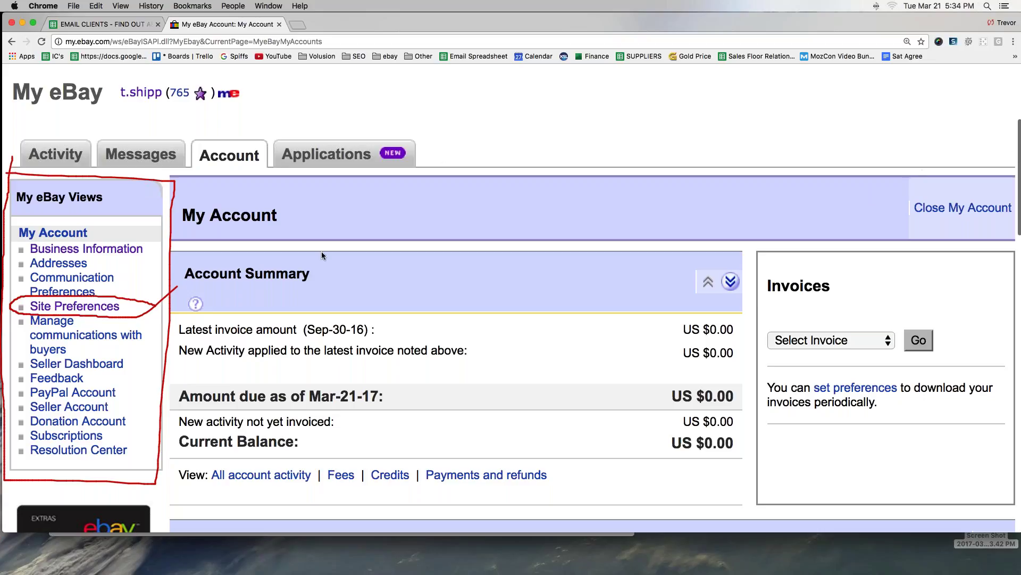
pyautogui.click(89, 309)
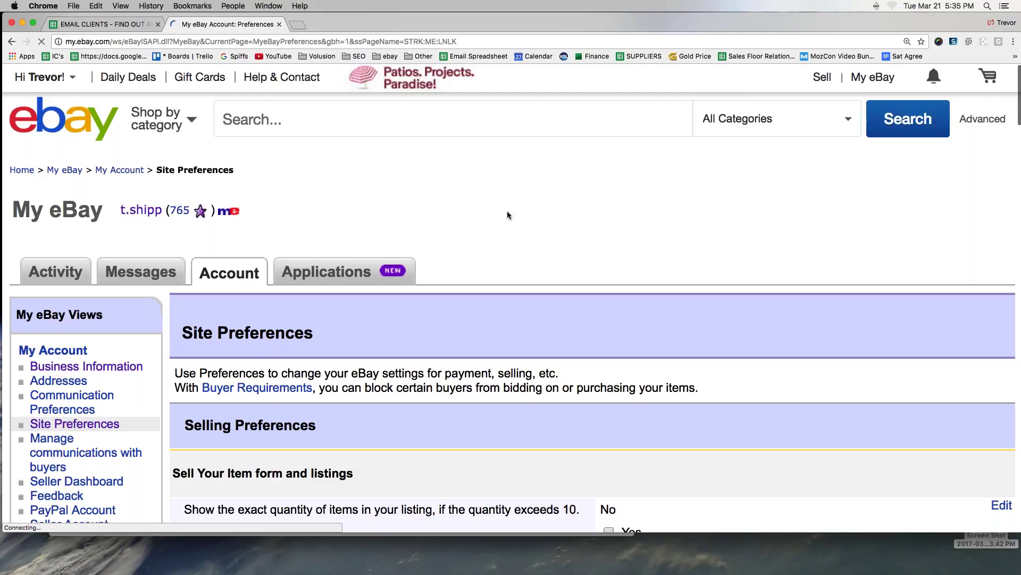
# Expand the Shipping preferences section under Selling Preferences to show its options
pyautogui.scroll(-3, 499, 221)
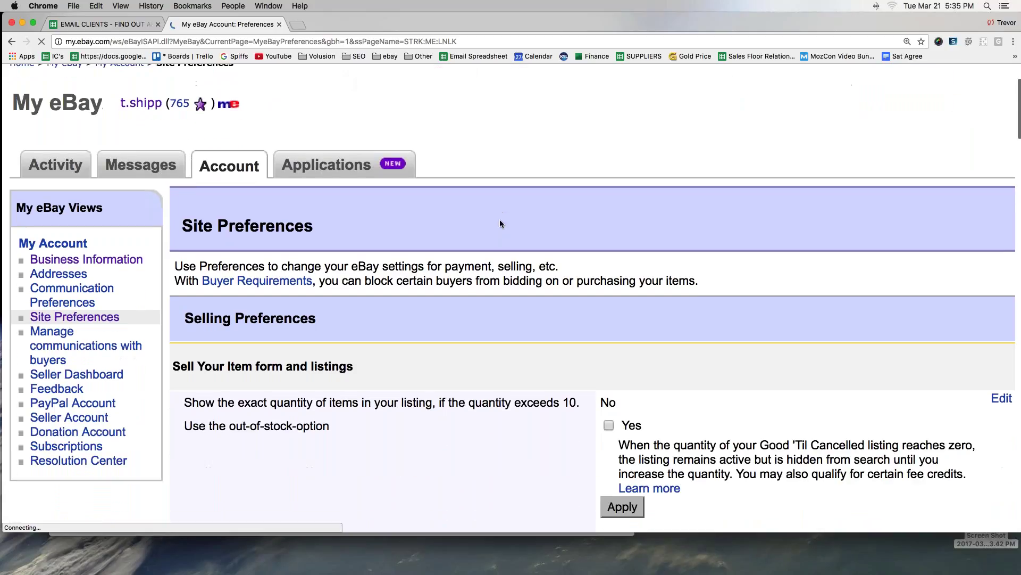
pyautogui.scroll(-5, 502, 222)
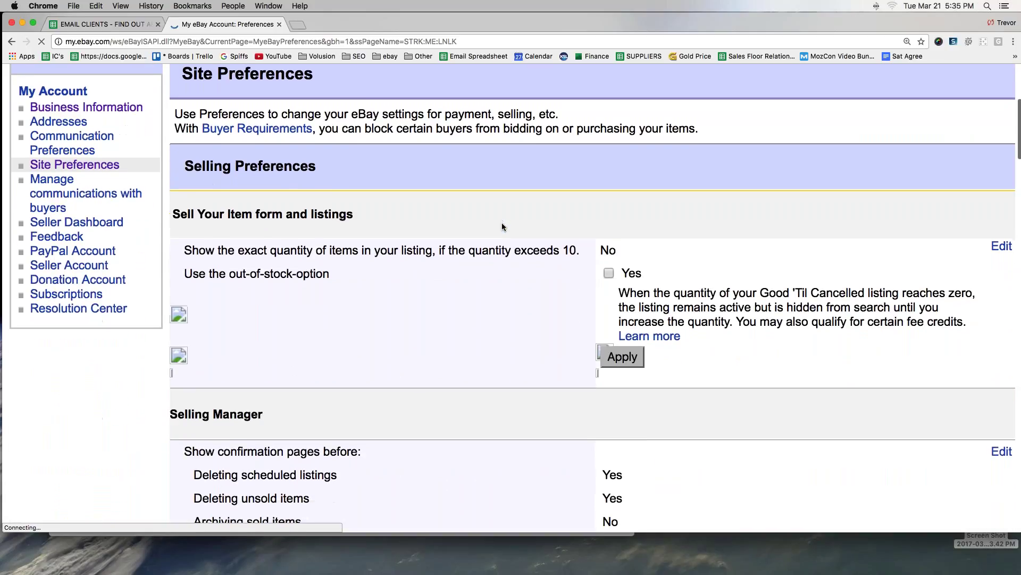
pyautogui.scroll(-2, 502, 226)
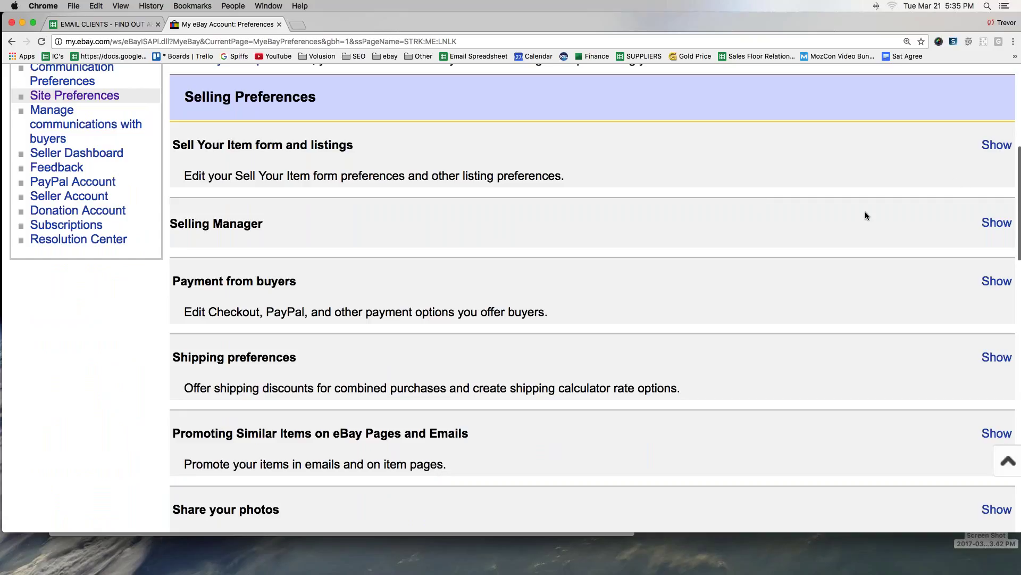
pyautogui.moveTo(142, 365)
pyautogui.mouseDown()
pyautogui.moveTo(257, 375)
pyautogui.moveTo(323, 355)
pyautogui.moveTo(169, 342)
pyautogui.mouseUp()
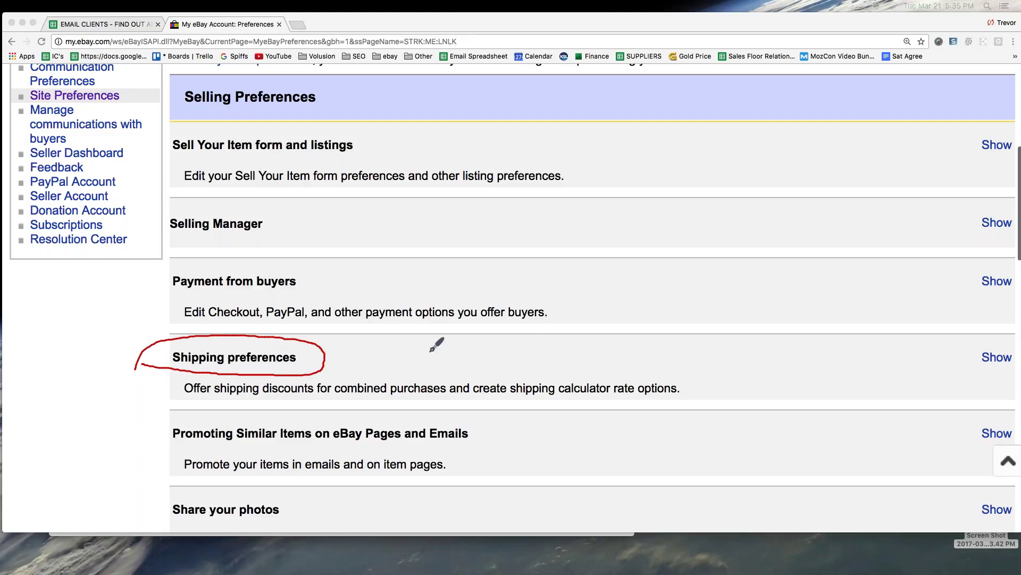
pyautogui.moveTo(334, 346)
pyautogui.mouseDown()
pyautogui.moveTo(967, 352)
pyautogui.moveTo(955, 343)
pyautogui.moveTo(951, 360)
pyautogui.mouseUp()
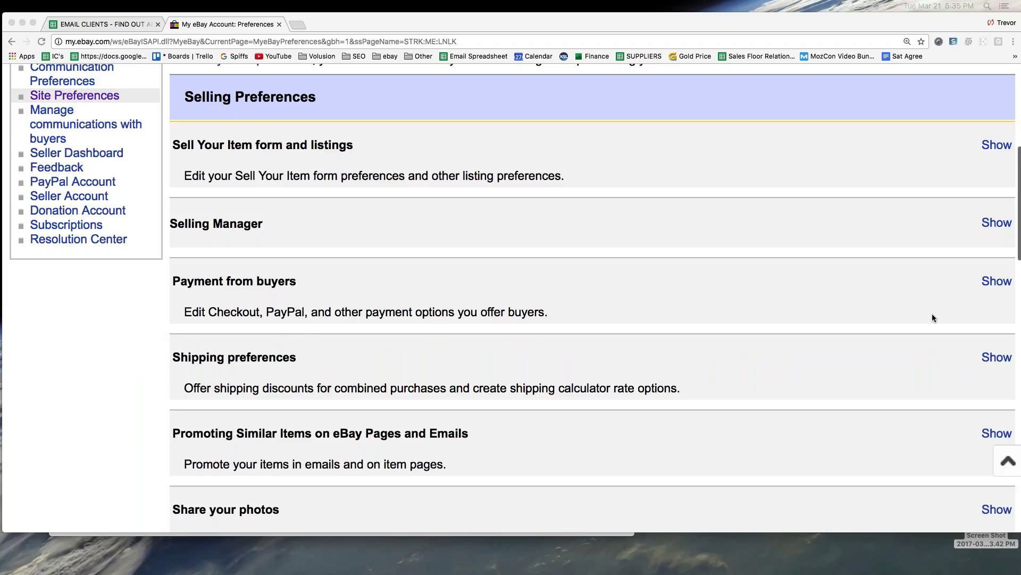
pyautogui.click(996, 357)
pyautogui.scroll(-5, 426, 336)
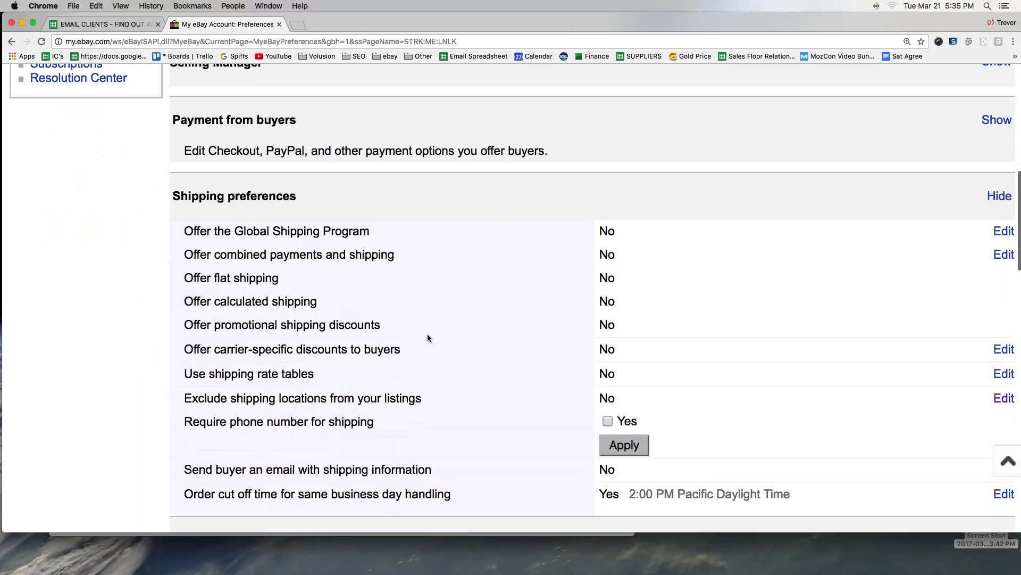
# Open the setting that excludes shipping locations from the listings for editing
pyautogui.scroll(1, 429, 338)
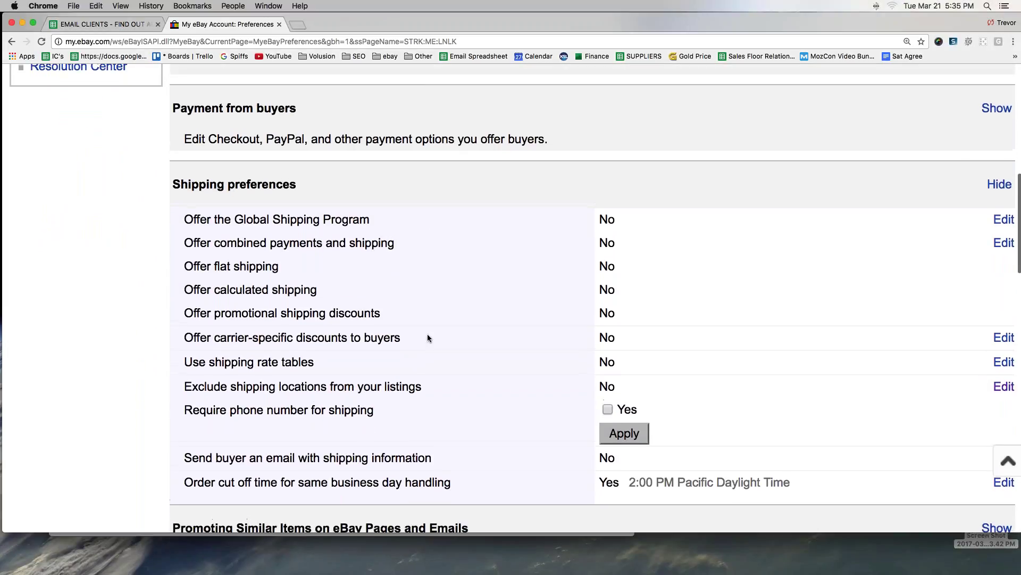
pyautogui.scroll(1, 428, 338)
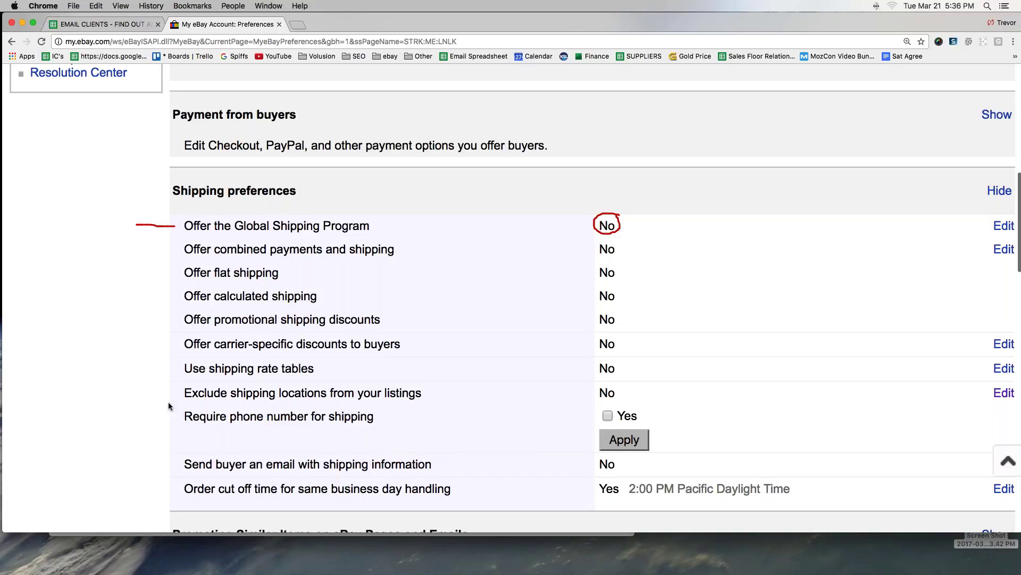
pyautogui.moveTo(175, 407)
pyautogui.mouseDown()
pyautogui.moveTo(372, 409)
pyautogui.moveTo(433, 392)
pyautogui.moveTo(356, 382)
pyautogui.mouseUp()
pyautogui.moveTo(244, 377)
pyautogui.mouseDown()
pyautogui.moveTo(184, 380)
pyautogui.moveTo(178, 406)
pyautogui.mouseUp()
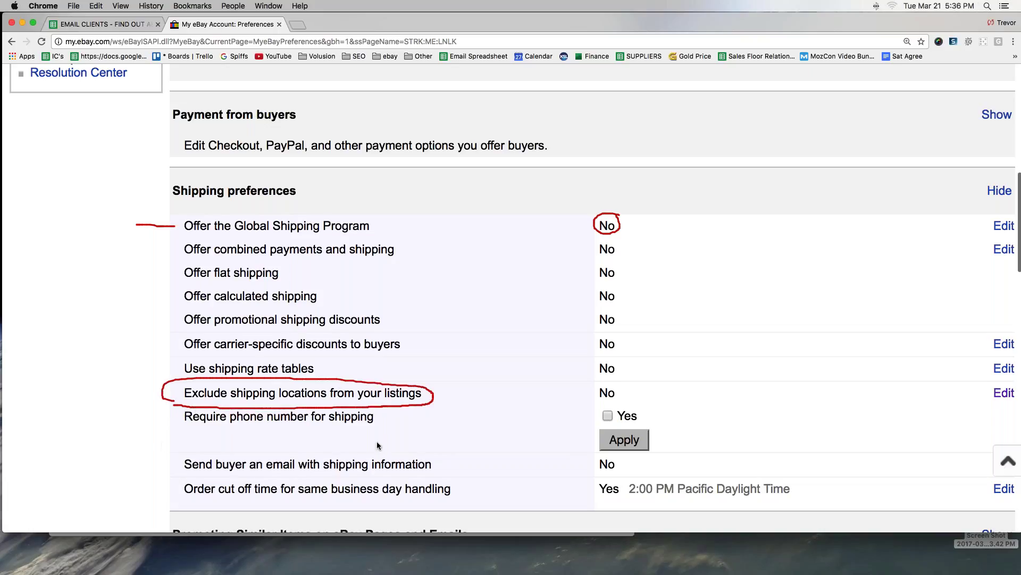
pyautogui.moveTo(568, 385); pyautogui.dragTo(589, 399)
pyautogui.moveTo(638, 393)
pyautogui.mouseDown()
pyautogui.moveTo(790, 361)
pyautogui.moveTo(929, 370)
pyautogui.moveTo(1012, 405)
pyautogui.moveTo(1018, 393)
pyautogui.mouseUp()
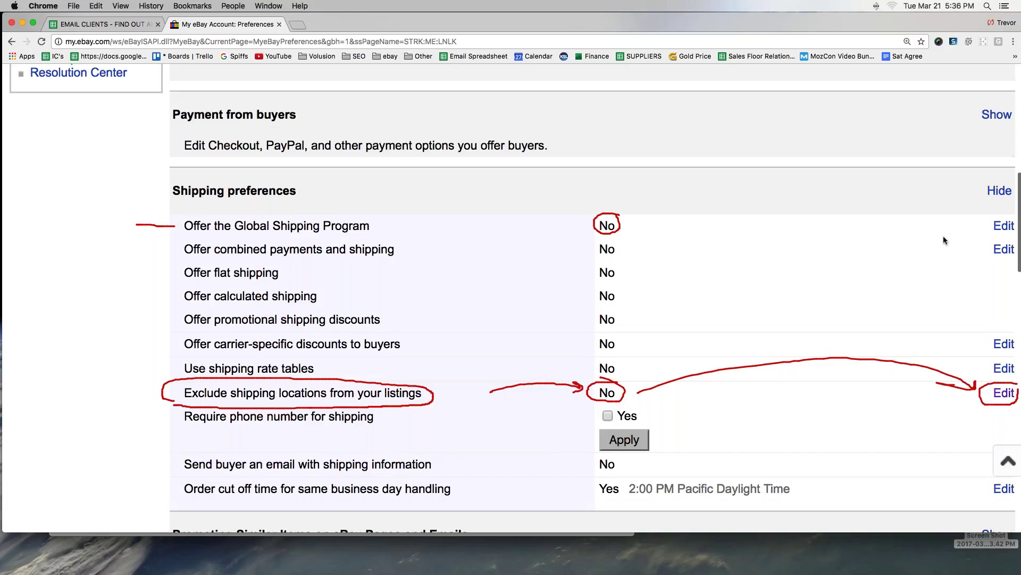
pyautogui.press('Escape')
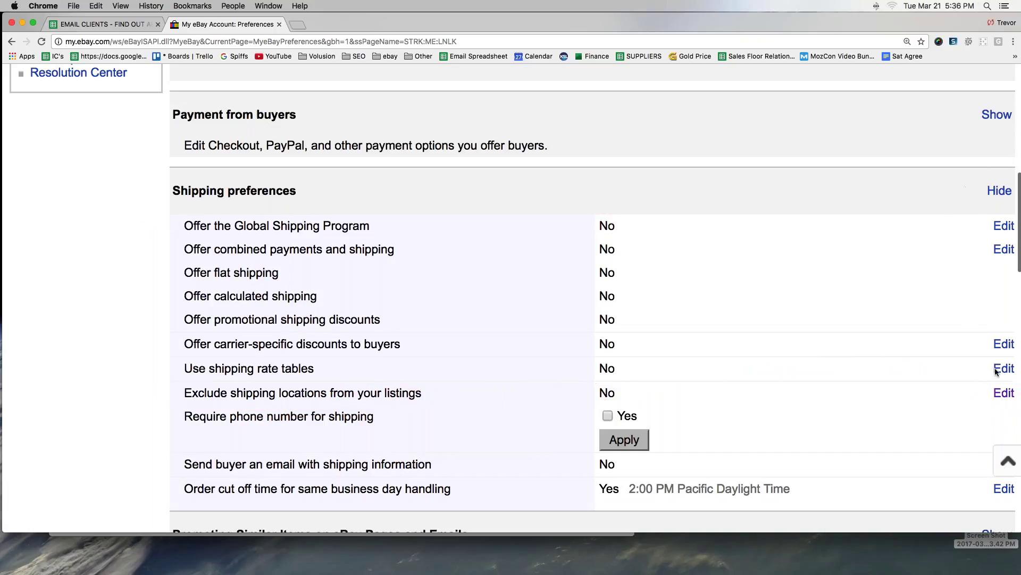
pyautogui.click(1004, 394)
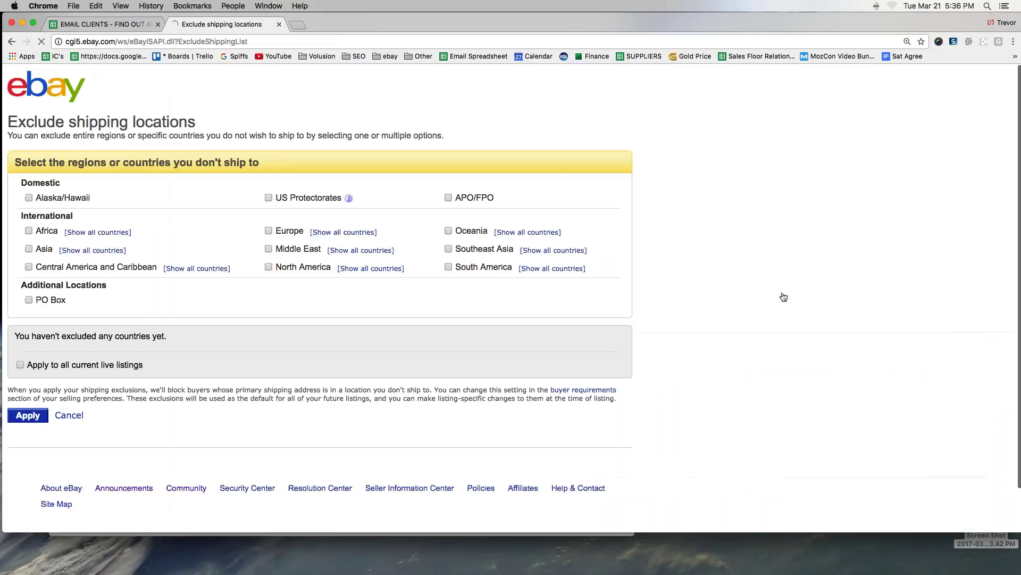
# Exclude the domestic locations Alaska/Hawaii and US Protectorates from shipping
pyautogui.press('super+equal')
pyautogui.press('super+equal')
pyautogui.press('super+equal')
pyautogui.press('super+equal')
pyautogui.press('super+equal')
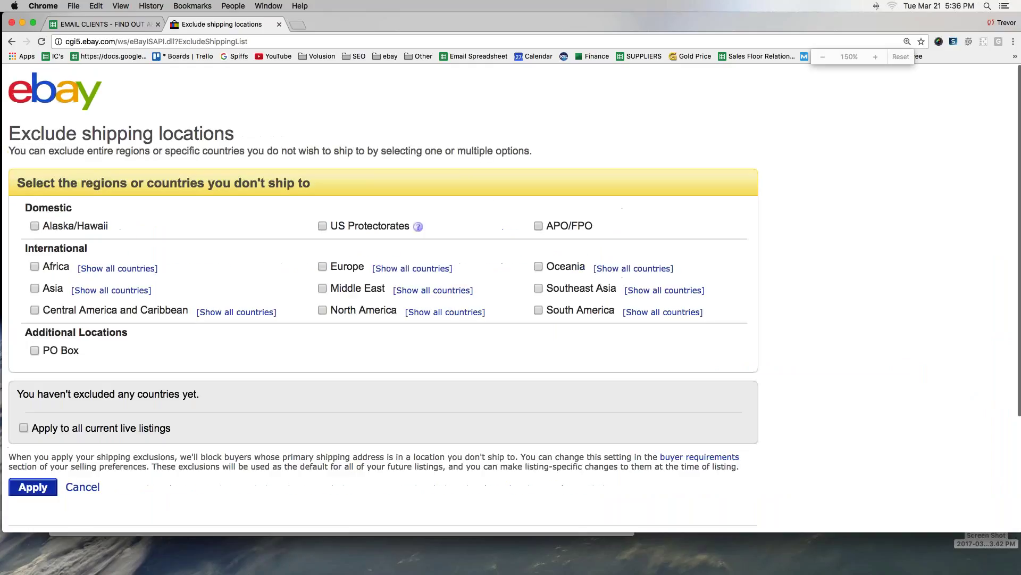
pyautogui.scroll(-3, 912, 222)
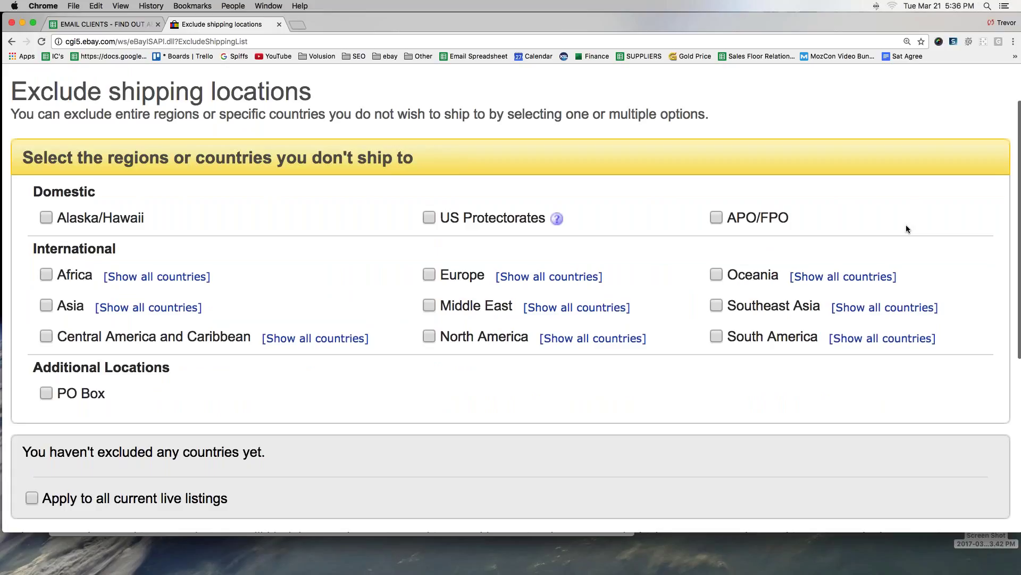
pyautogui.scroll(-5, 882, 190)
pyautogui.scroll(4, 883, 106)
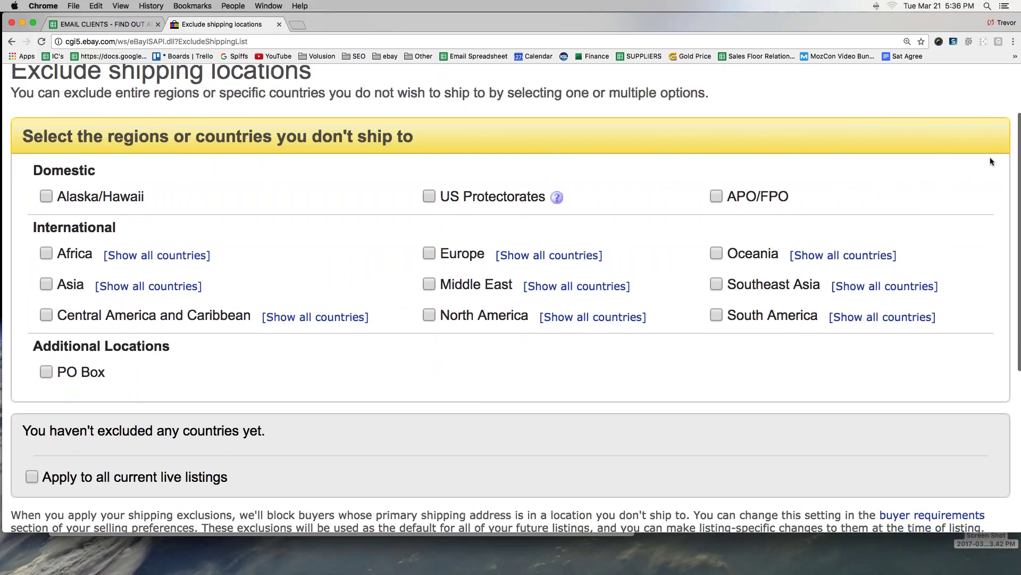
pyautogui.click(46, 196)
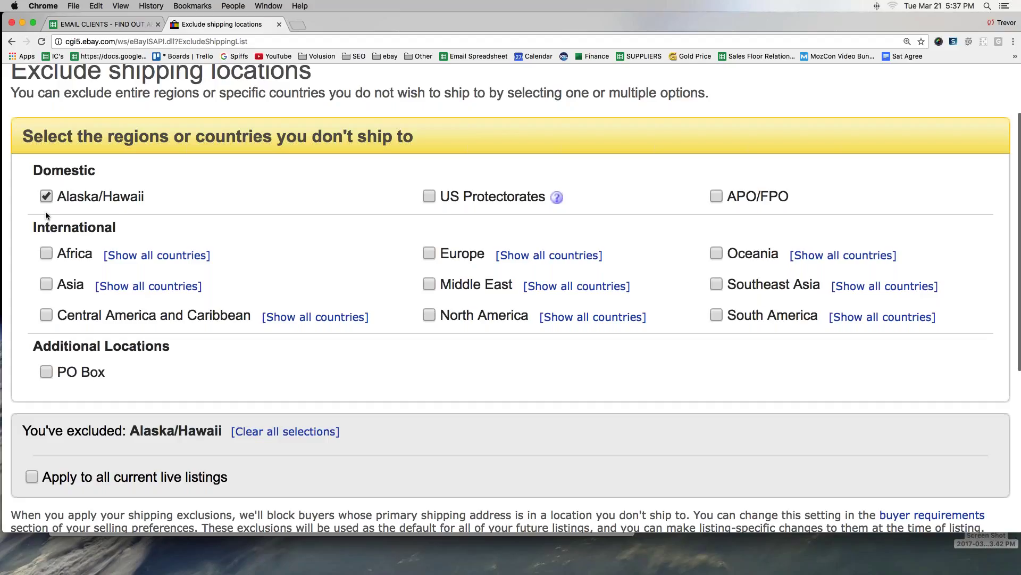
pyautogui.click(429, 198)
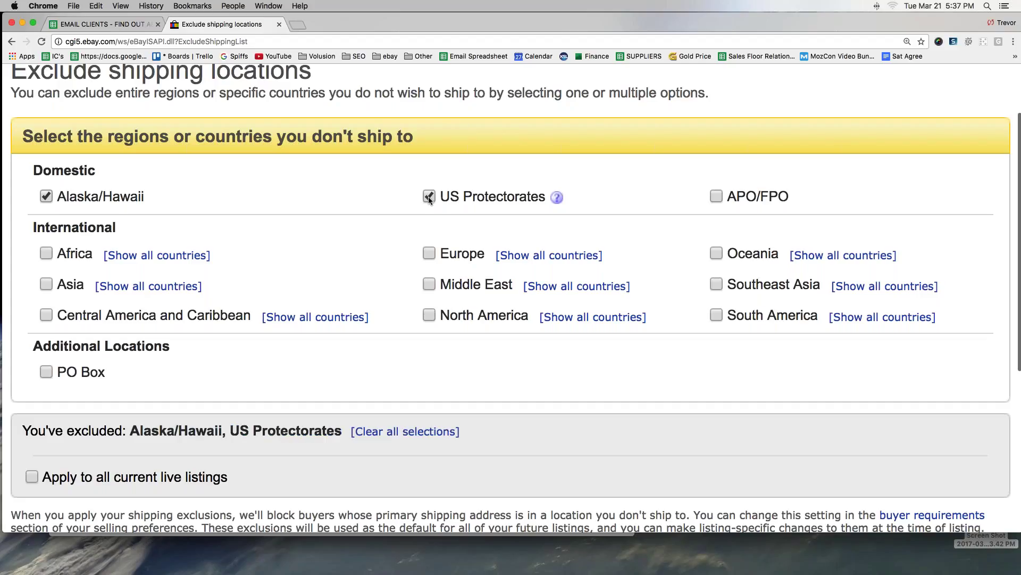
# Look up which territories the US Protectorates option covers, keeping that option selected, and close the explanation
pyautogui.click(556, 199)
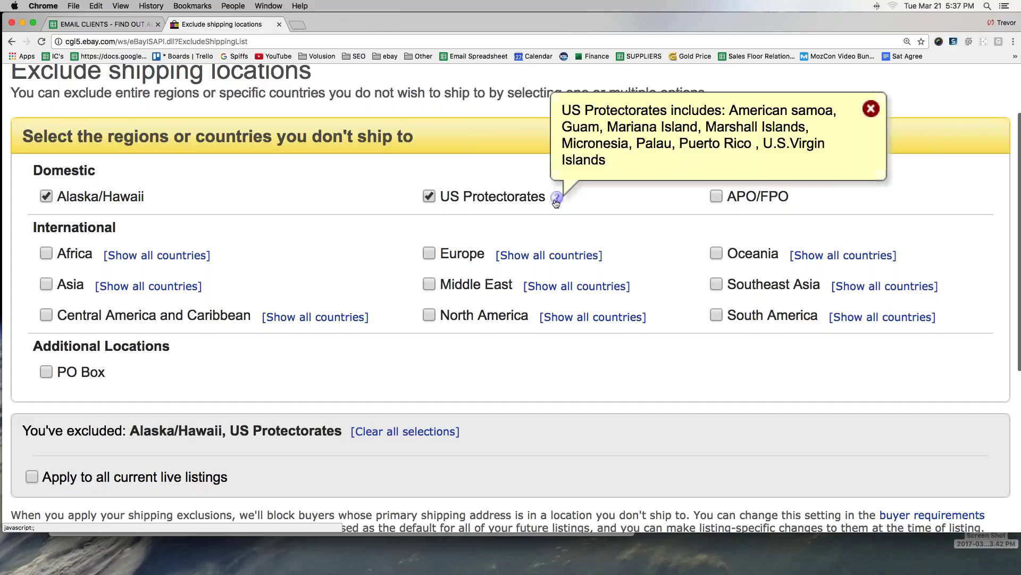
pyautogui.click(428, 195)
pyautogui.click(430, 195)
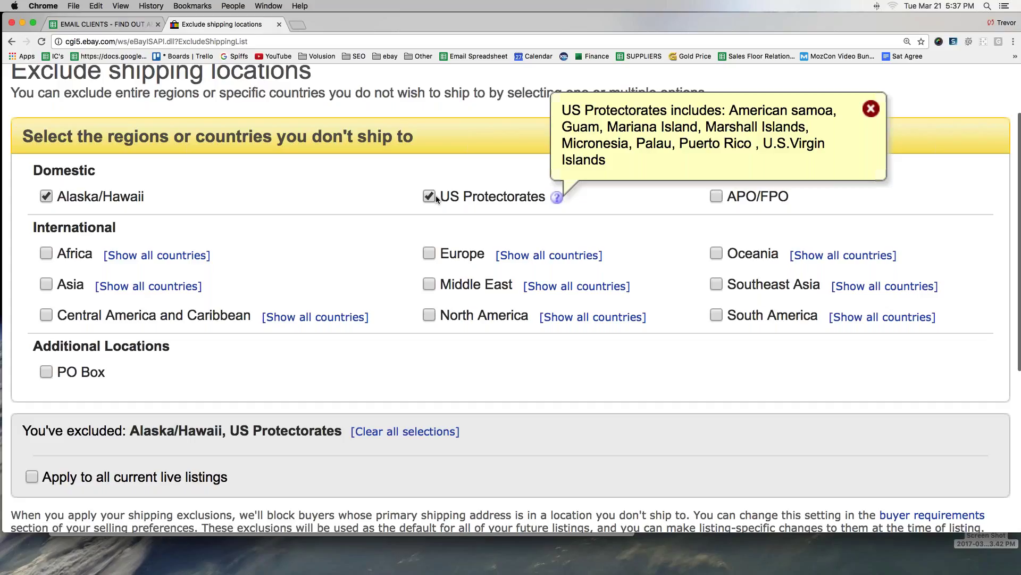
pyautogui.click(871, 109)
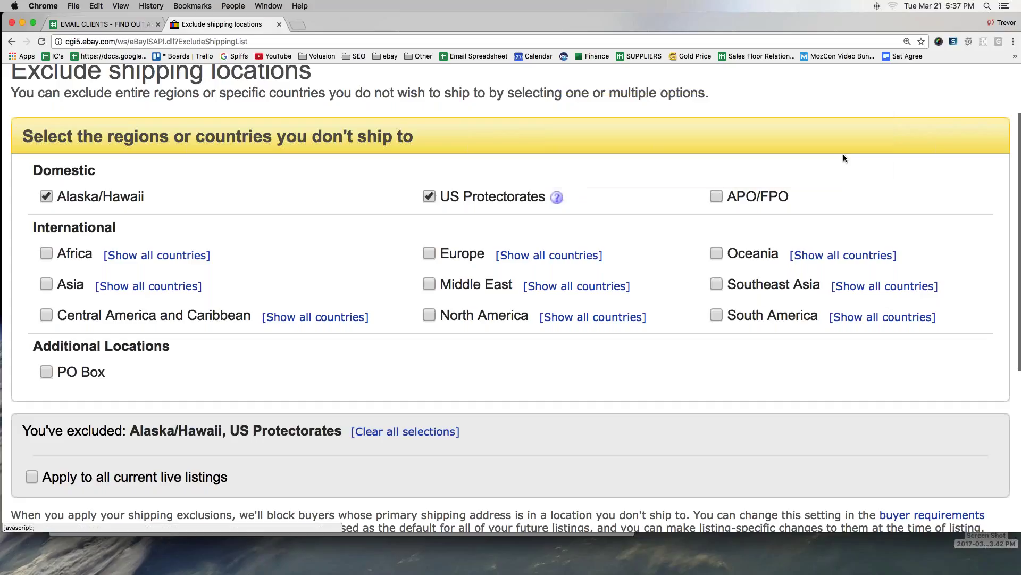
# Exclude APO/FPO, all nine international regions from Africa to South America, and PO Box addresses from shipping
pyautogui.click(715, 196)
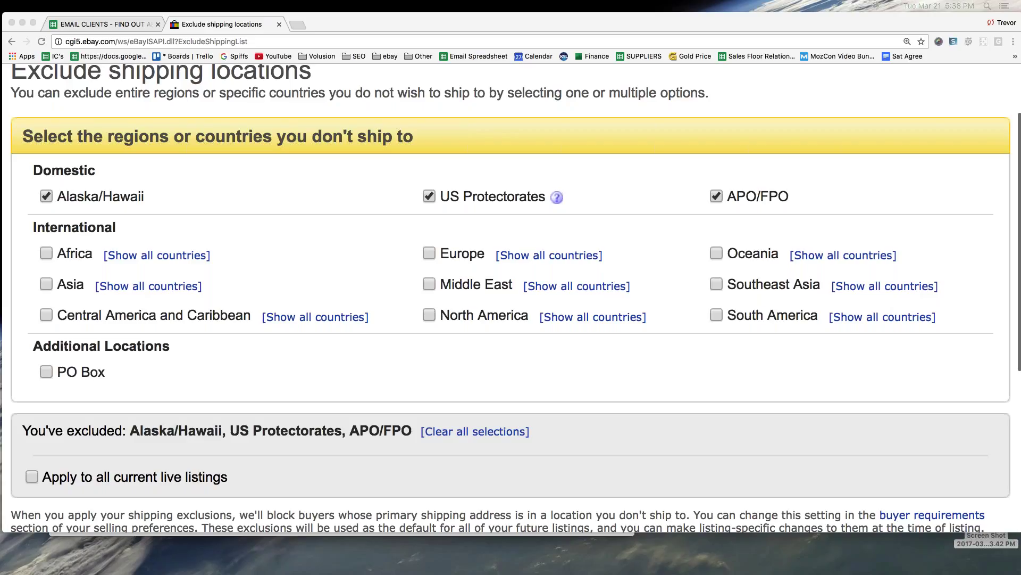
pyautogui.click(46, 253)
pyautogui.click(47, 284)
pyautogui.click(46, 315)
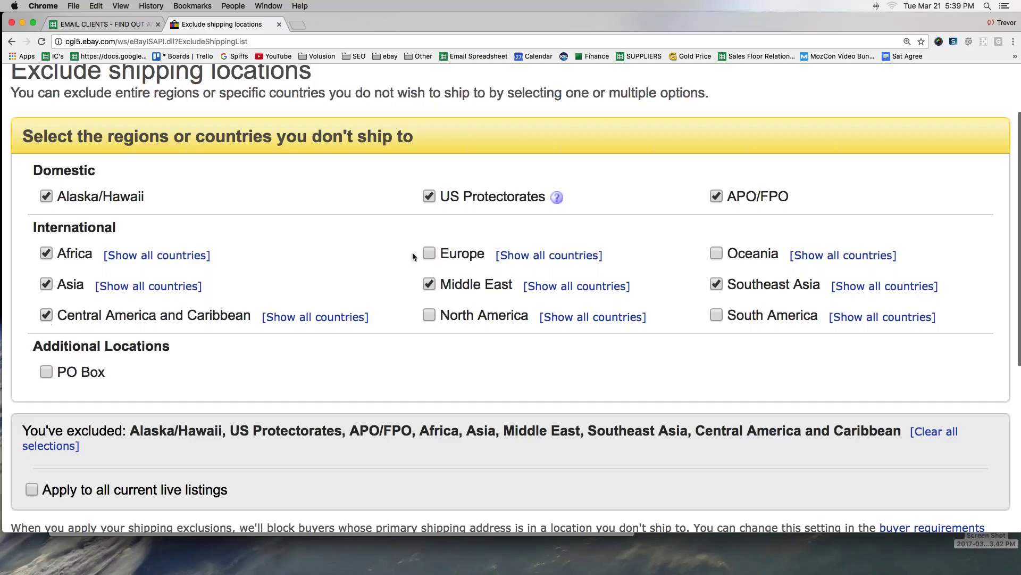
pyautogui.click(428, 254)
pyautogui.click(429, 315)
pyautogui.click(716, 254)
pyautogui.click(716, 315)
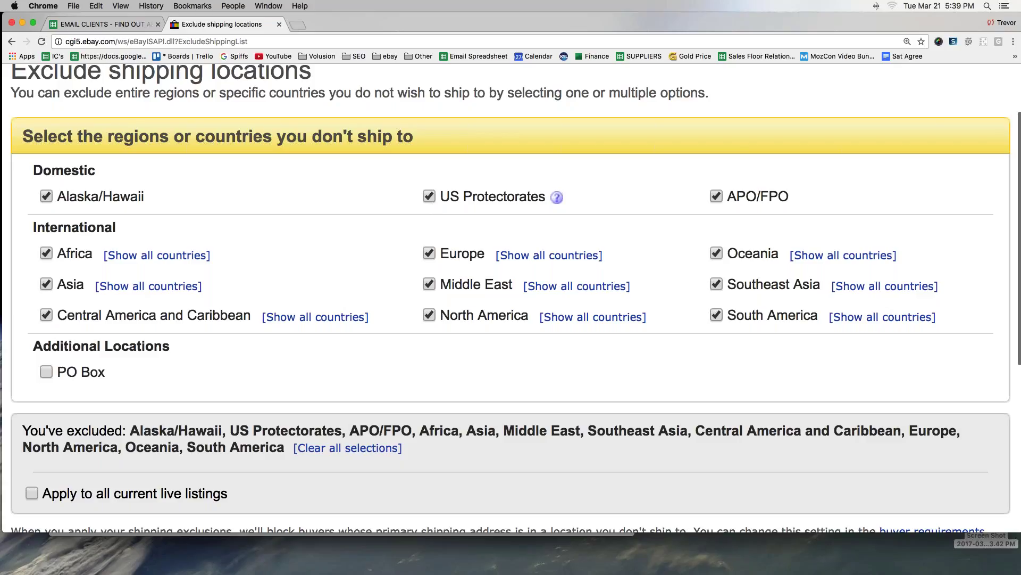
pyautogui.click(47, 371)
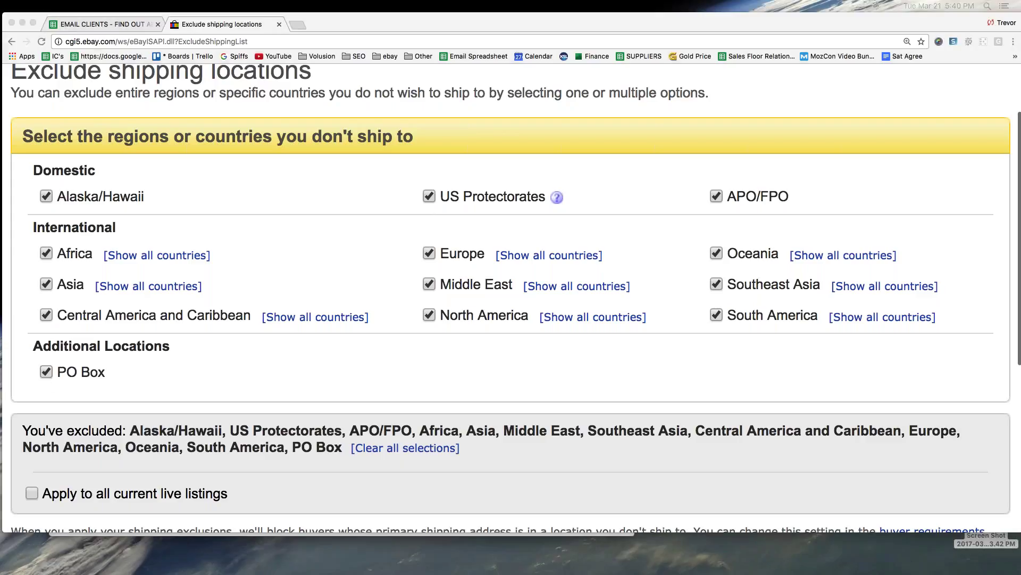
# Apply the selected shipping exclusions without extending them to all current live listings
pyautogui.scroll(-1, 171, 356)
pyautogui.scroll(-3, 173, 353)
pyautogui.scroll(-2, 62, 469)
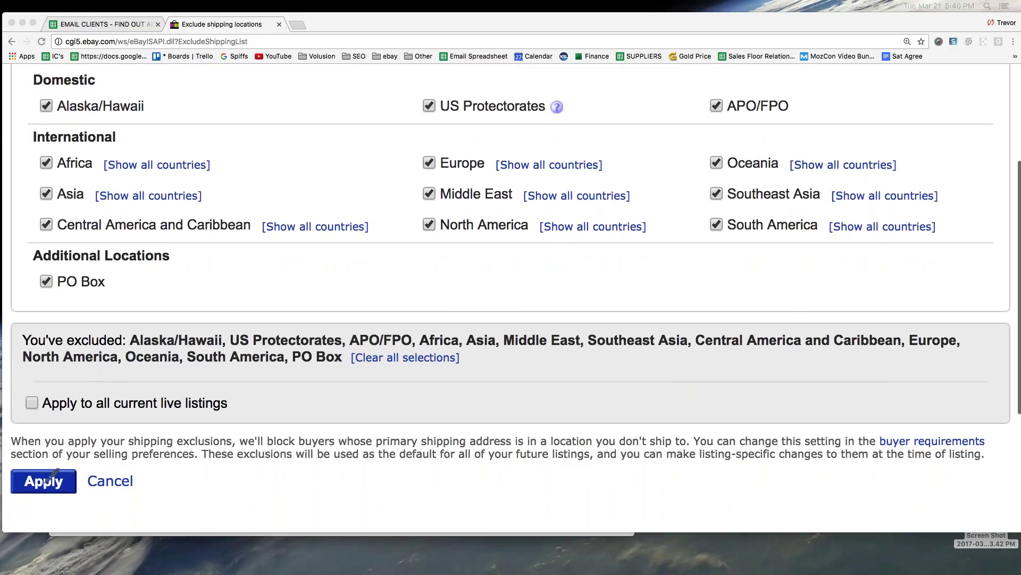
pyautogui.moveTo(79, 461)
pyautogui.mouseDown()
pyautogui.moveTo(67, 448)
pyautogui.moveTo(21, 501)
pyautogui.moveTo(54, 517)
pyautogui.moveTo(80, 461)
pyautogui.mouseUp()
pyautogui.moveTo(35, 422); pyautogui.dragTo(237, 420)
pyautogui.moveTo(21, 421); pyautogui.dragTo(237, 420)
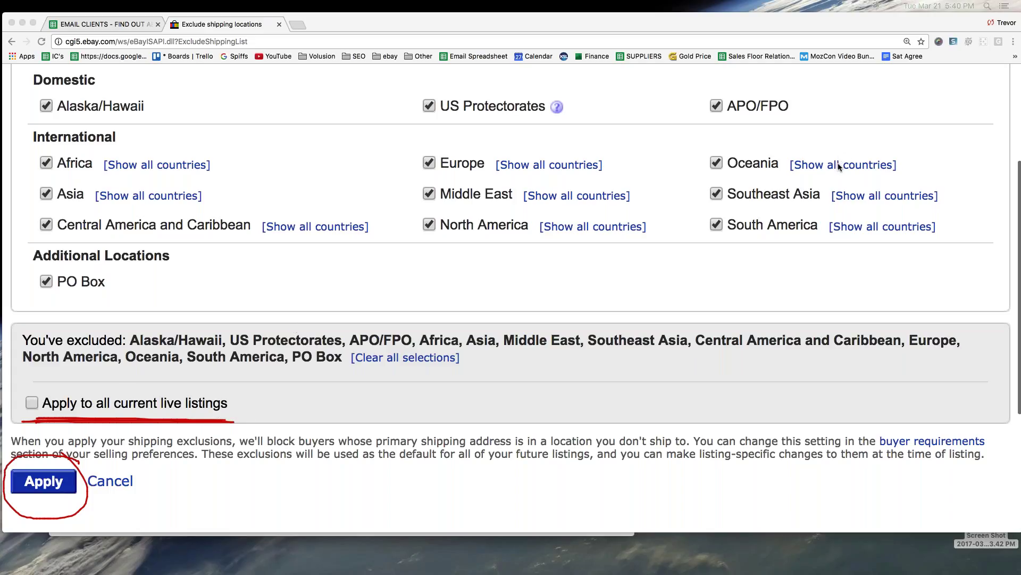
pyautogui.click(22, 488)
pyautogui.click(22, 488)
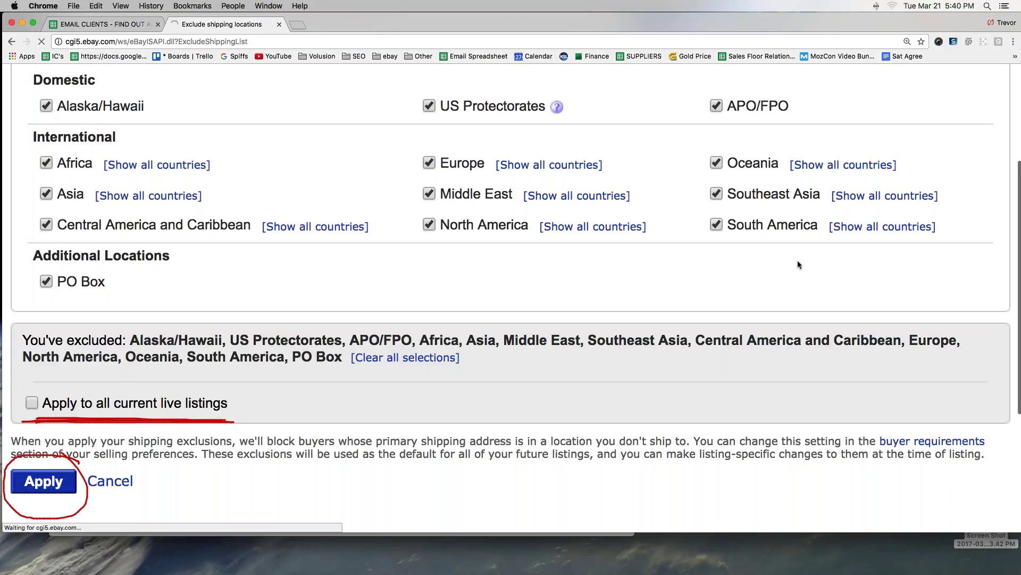